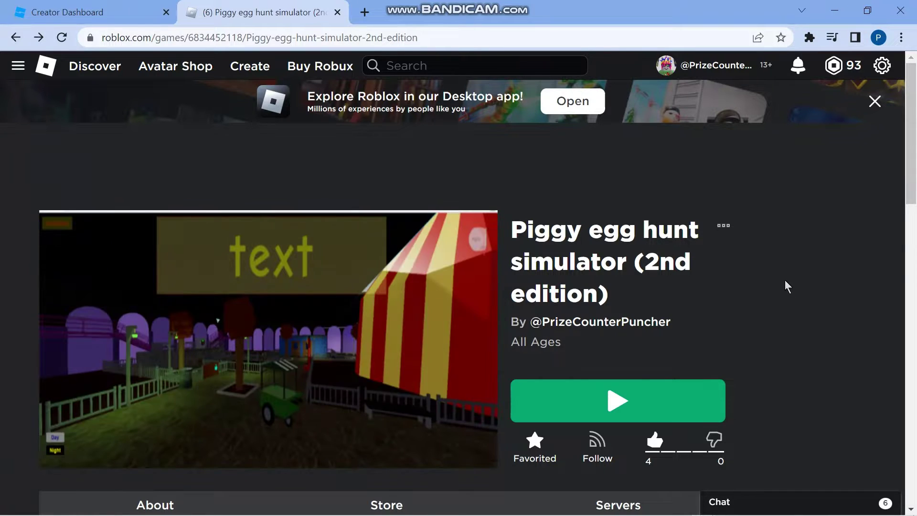
scroll(785, 276, down, 4)
scroll(785, 280, down, 3)
scroll(774, 258, down, 2)
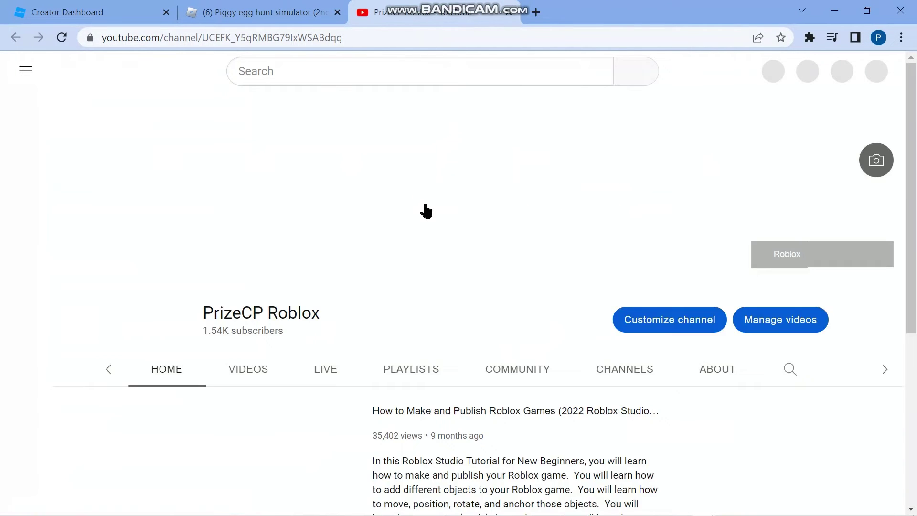
Step: Select the PrizeCP Roblox YouTube channel address to copy it
key(ctrl+l)
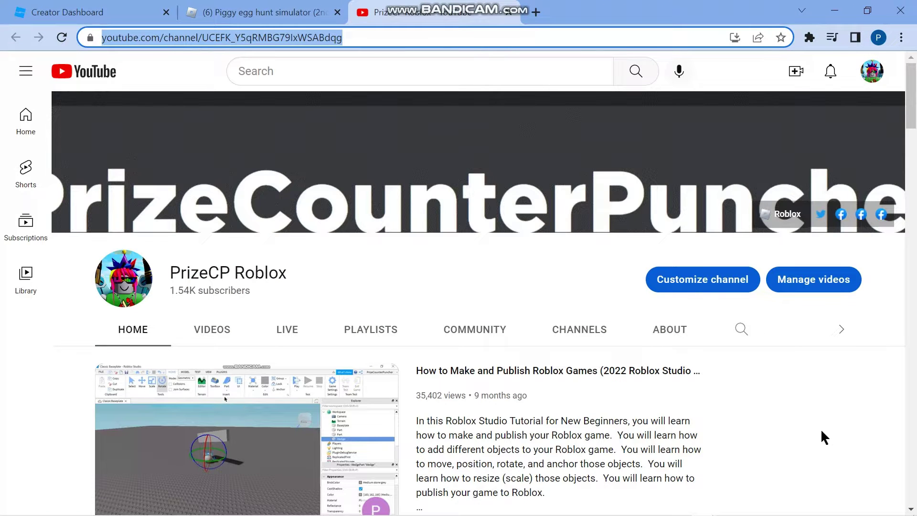
mouse_move(113, 101)
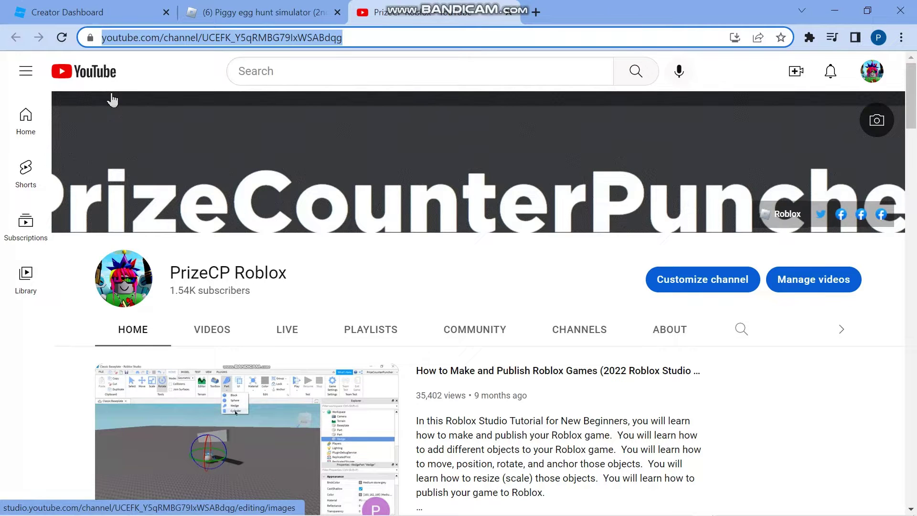
Step: Return to the Creator Dashboard and open Ace Racer from the Creations list
click(64, 11)
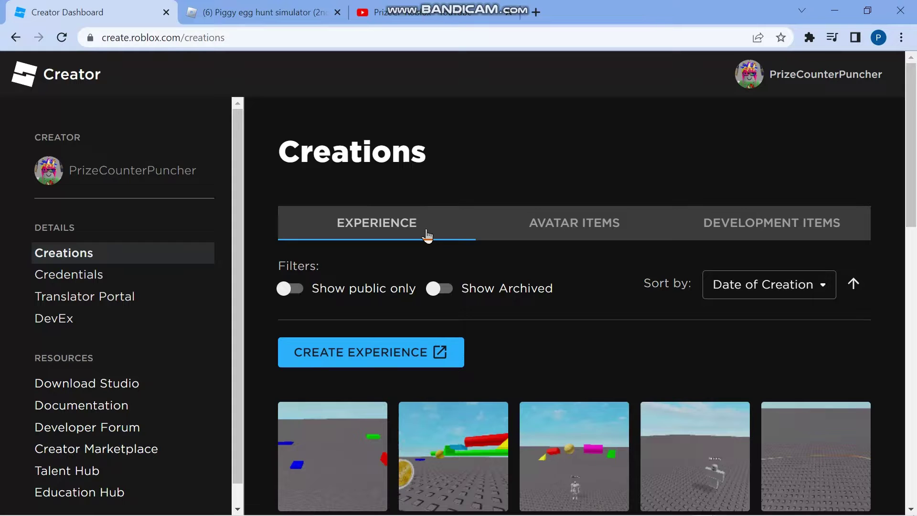
scroll(427, 235, down, 2)
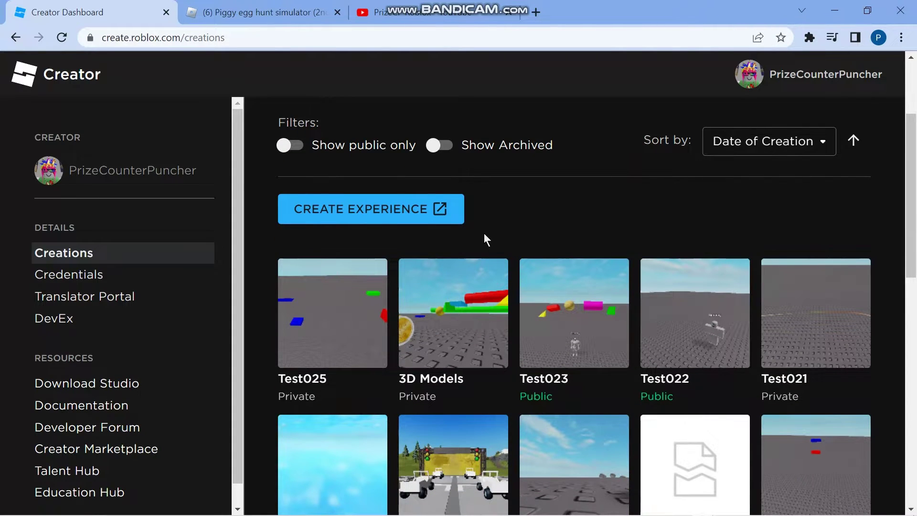
scroll(483, 239, down, 1)
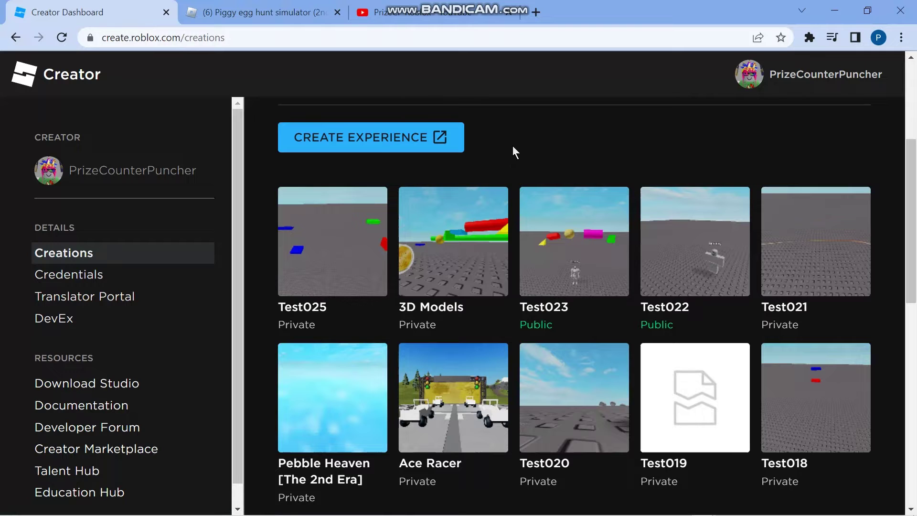
click(451, 392)
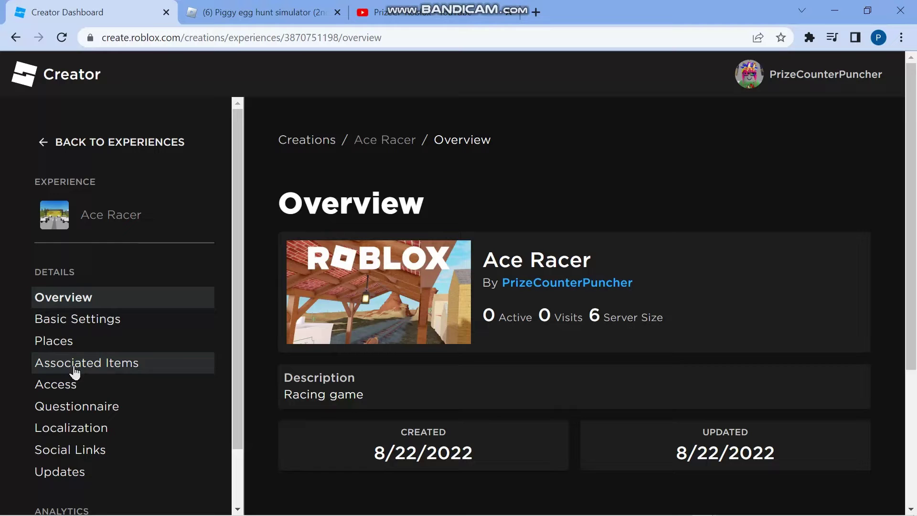
Step: Add a YouTube social link with the pasted channel URL and title 'PrizeCP YouTube'
click(96, 451)
scroll(317, 199, down, 1)
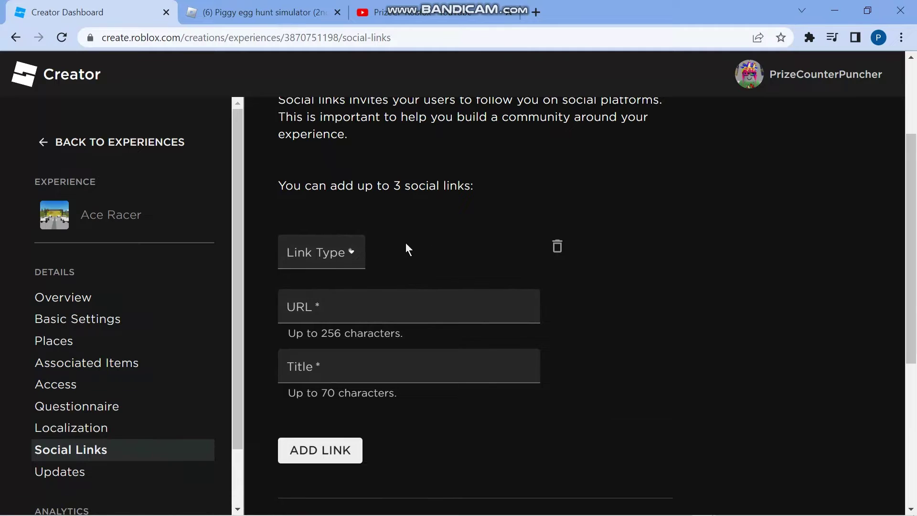
click(352, 253)
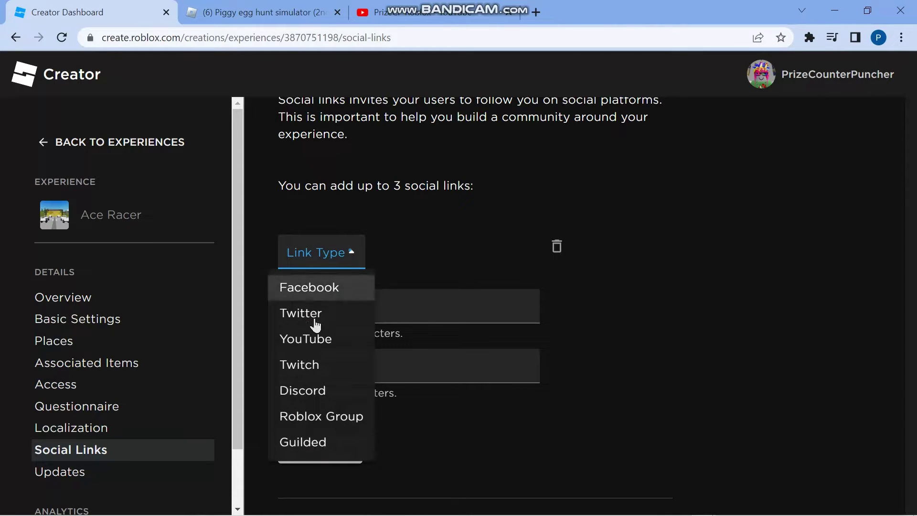
click(314, 345)
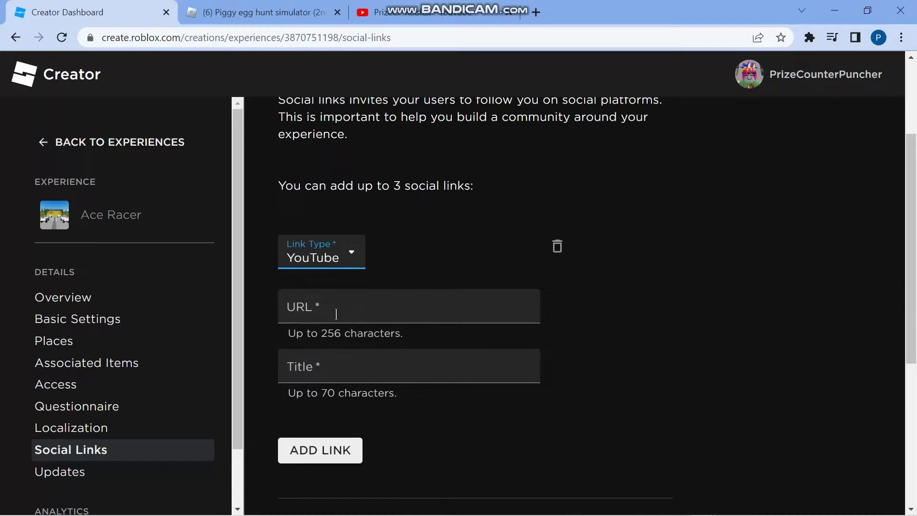
click(335, 308)
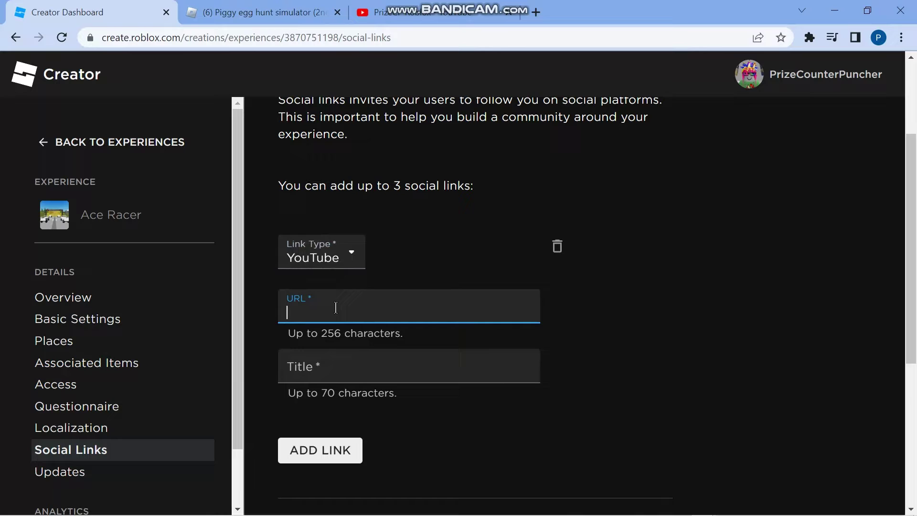
text(https://www.youtube.com/channel/UCEFK_Y5qRMBG79IxWSABdqg)
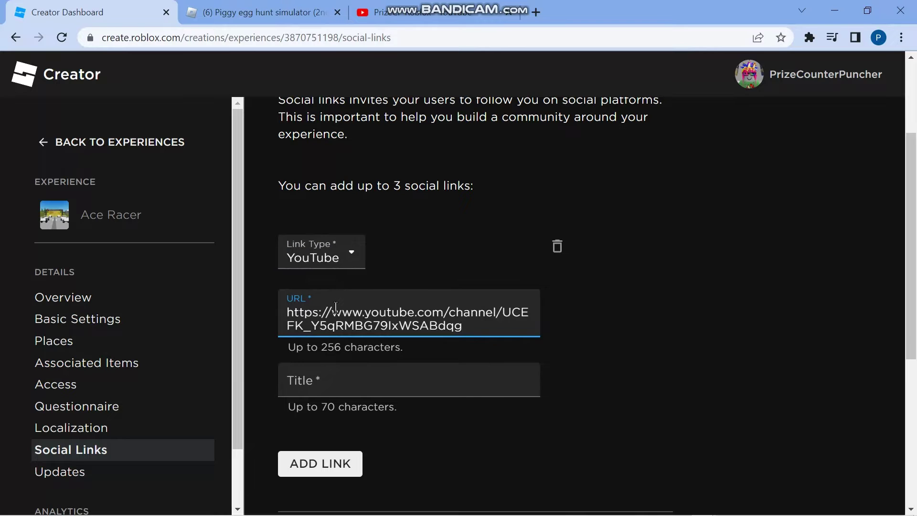
click(360, 388)
text(PrizeC)
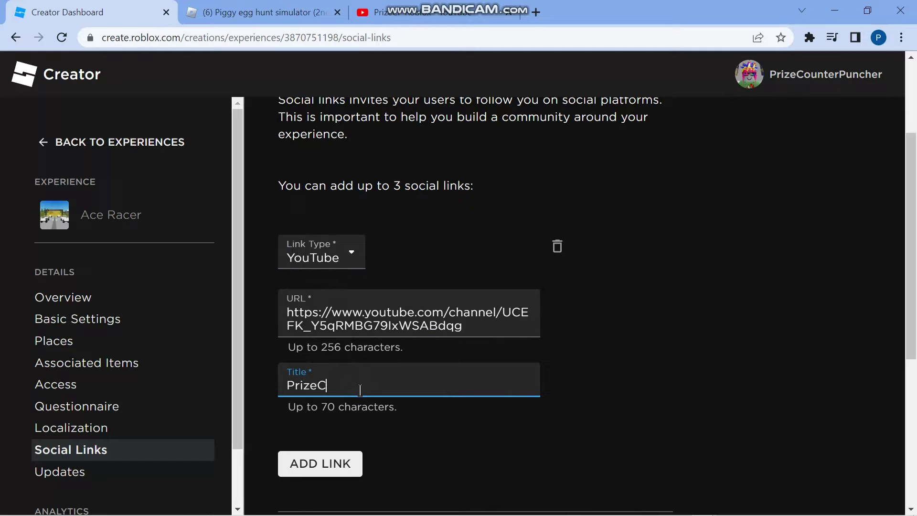
text(P Y)
text(ouTu)
text(be)
scroll(428, 455, down, 2)
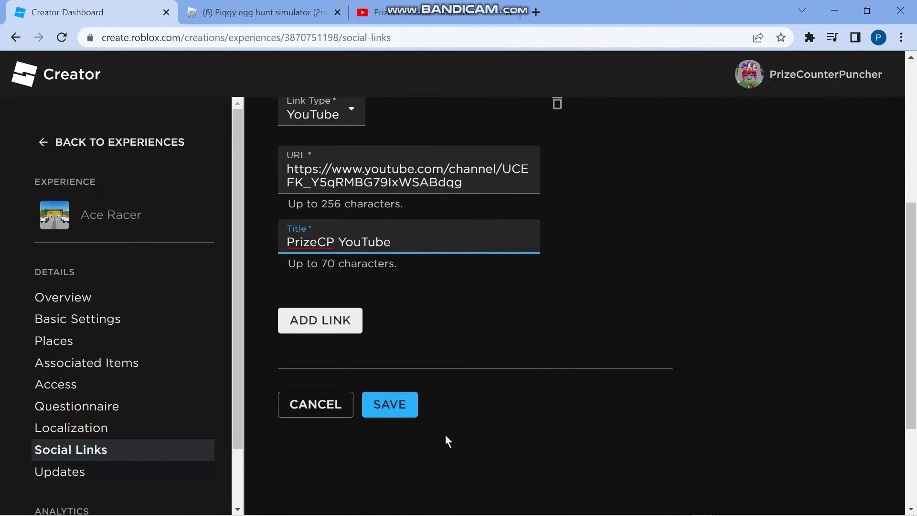
Step: Save the PrizeCP YouTube link, add an empty second link, and go to Develop
click(396, 414)
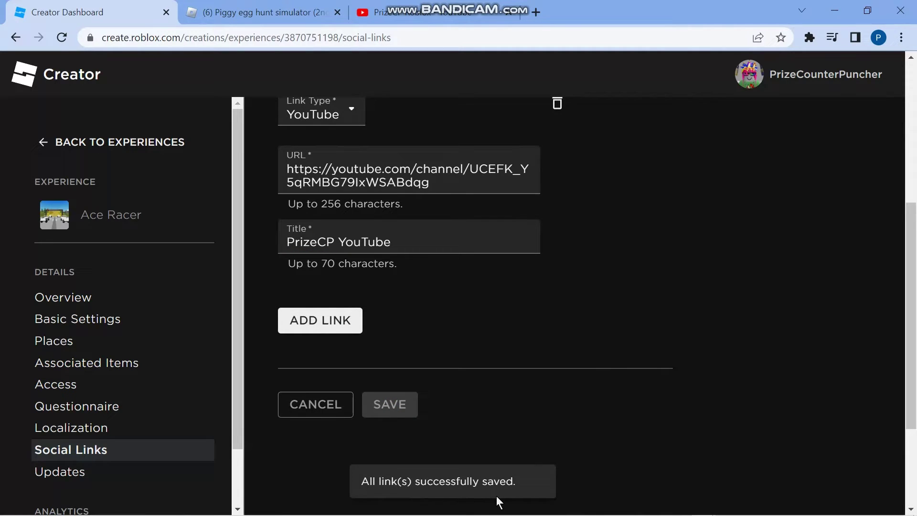
scroll(525, 338, up, 2)
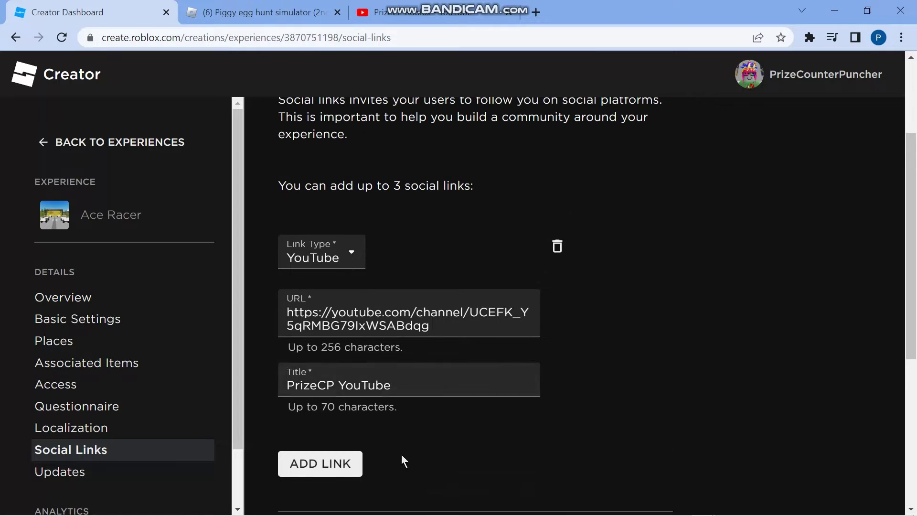
click(326, 471)
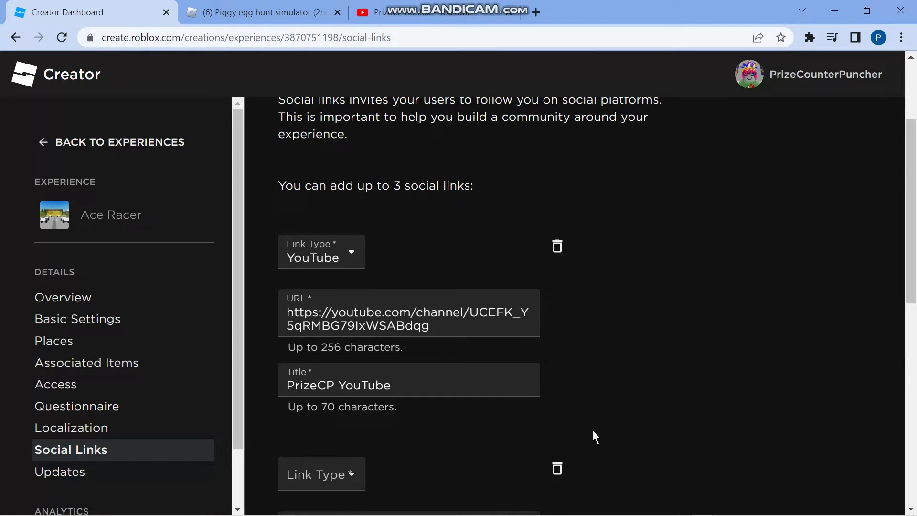
scroll(592, 430, down, 3)
scroll(571, 396, down, 3)
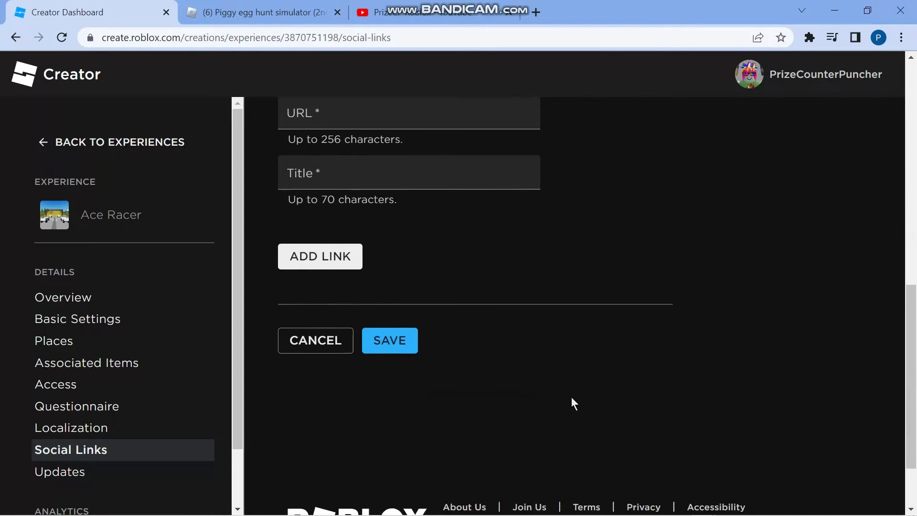
key(ctrl+Tab)
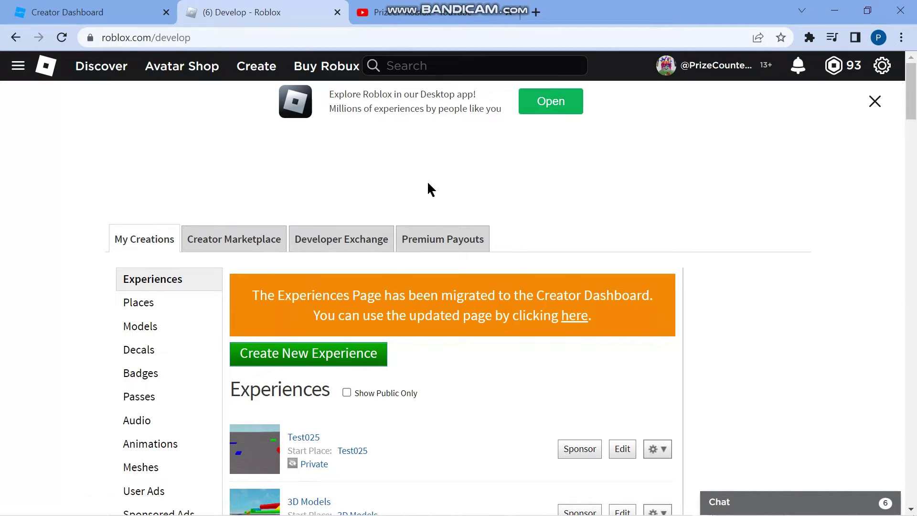
scroll(428, 188, down, 1)
scroll(428, 188, down, 2)
scroll(427, 188, down, 3)
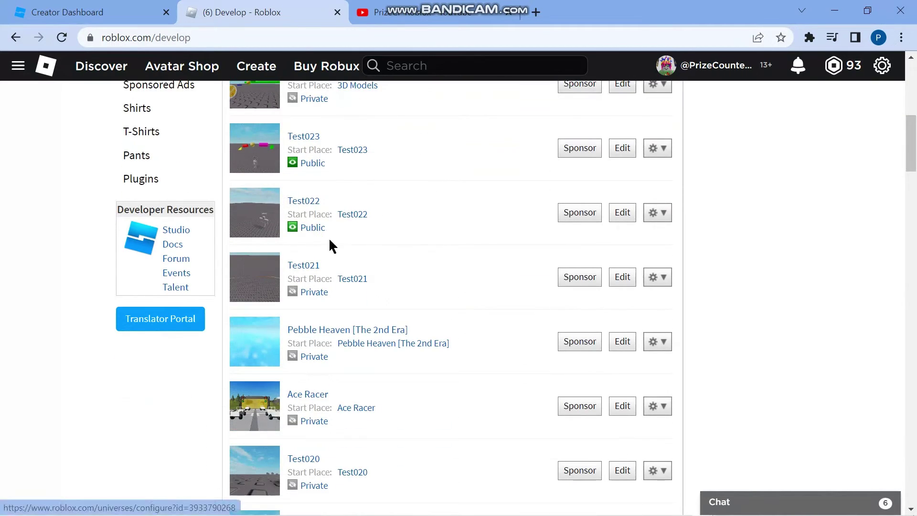
scroll(341, 244, down, 1)
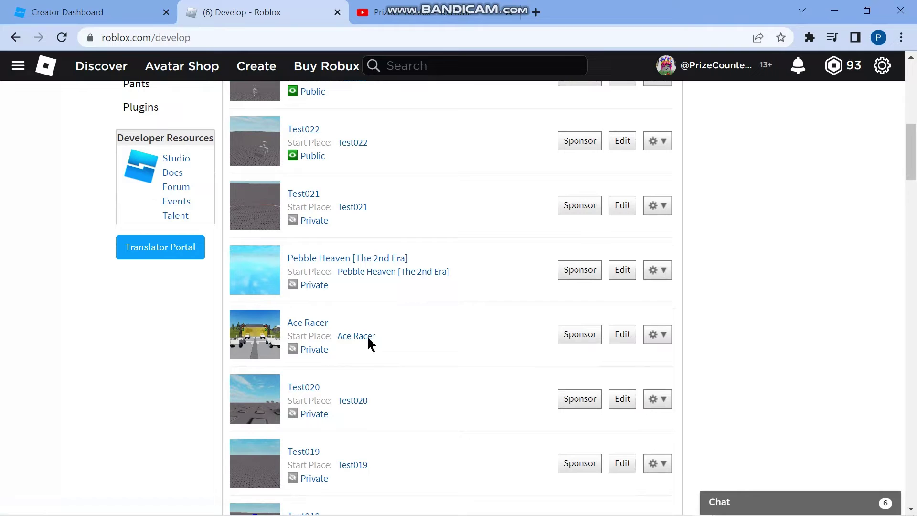
Step: Open Ace Racer's public game page from the Develop list
click(357, 342)
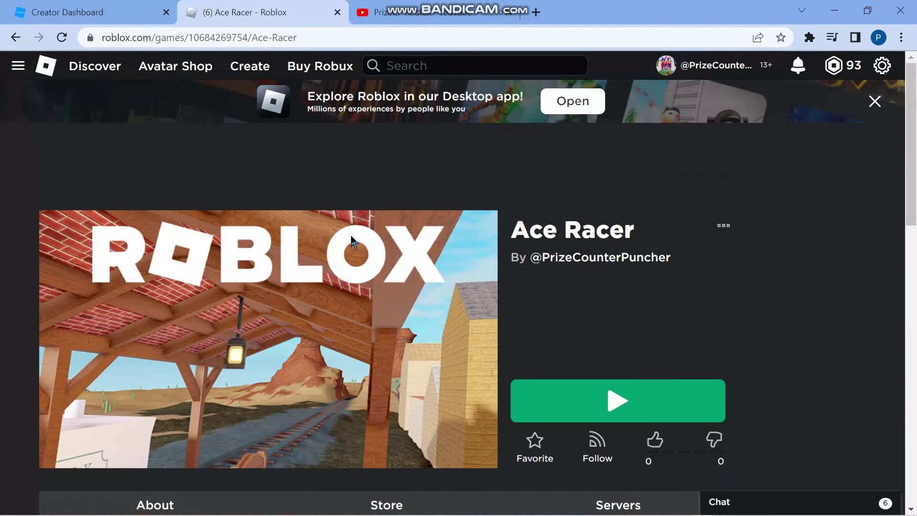
scroll(351, 243, down, 2)
scroll(352, 242, down, 4)
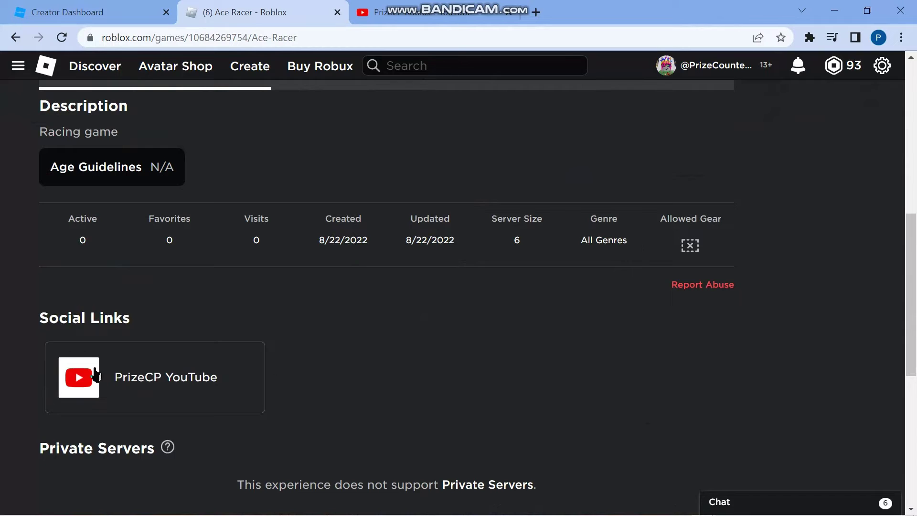